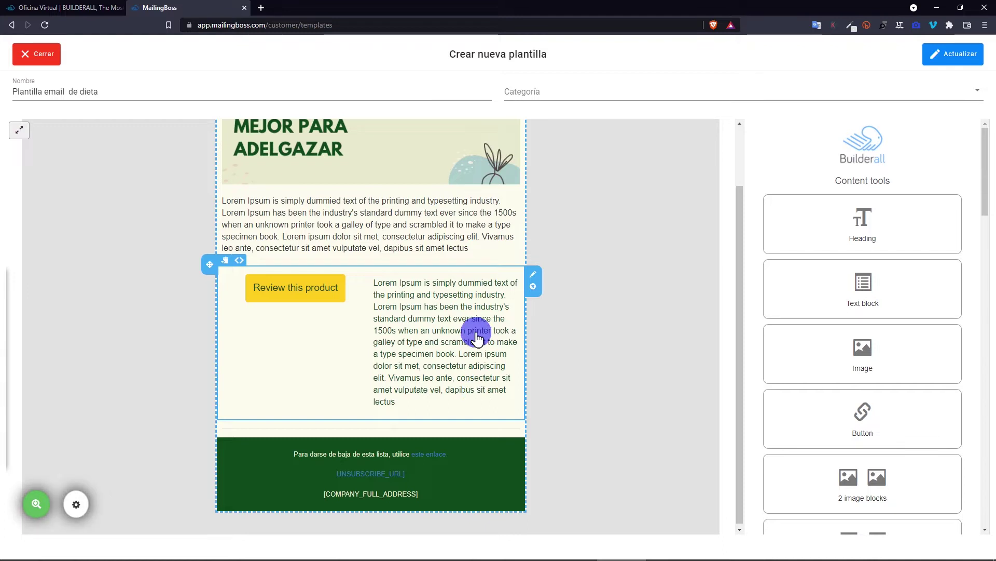
Insert the "Left image with text and social media 2" block beneath the review button section and open its round image's settings.
scroll(864, 242, "down", 10)
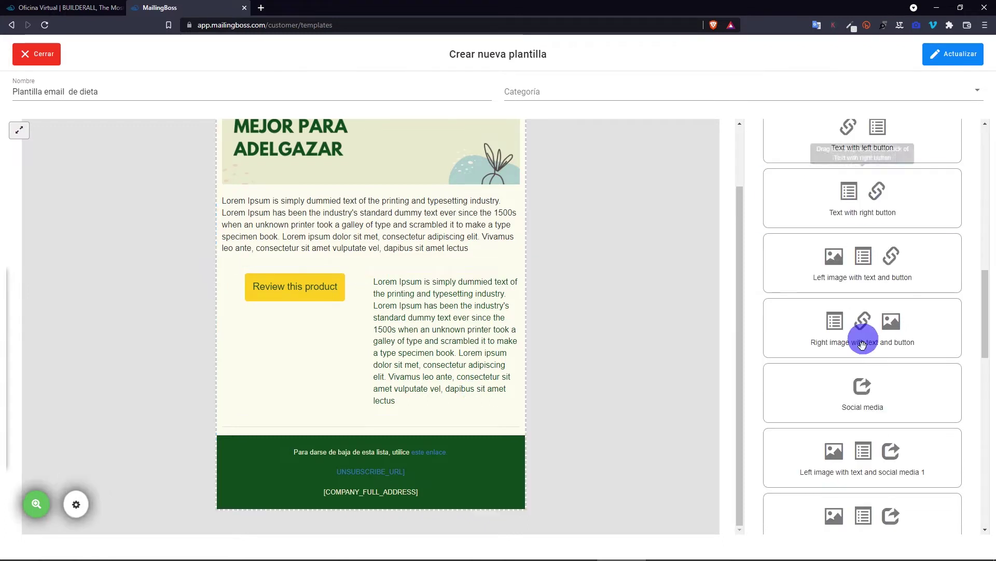
scroll(868, 382, "down", 2)
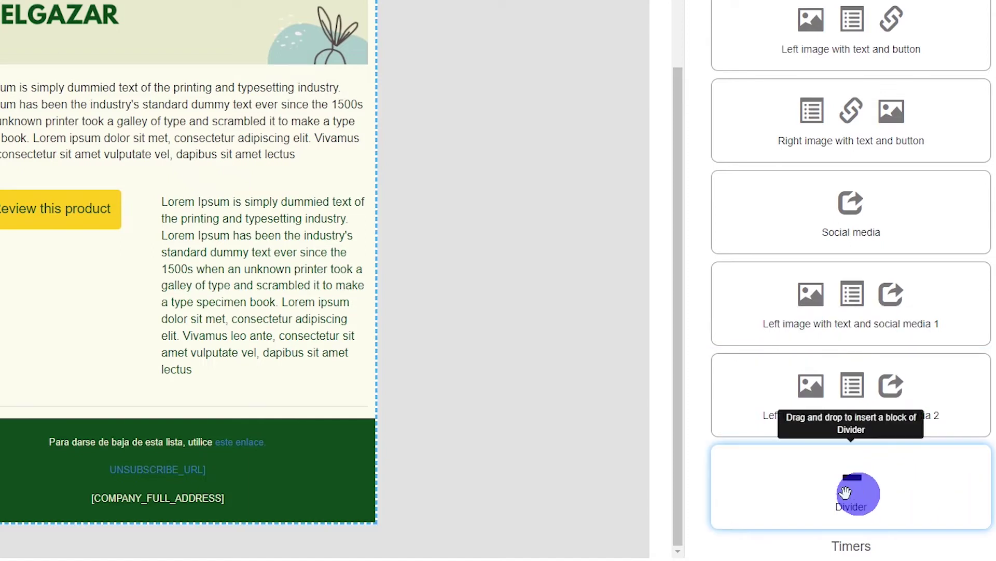
left_click_drag(835, 389, 122, 452)
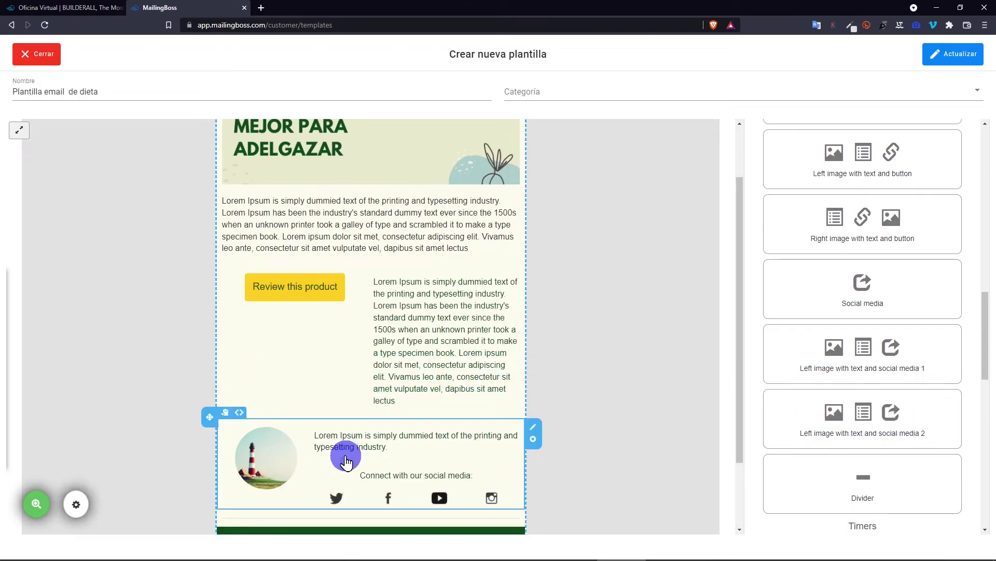
left_click(264, 474)
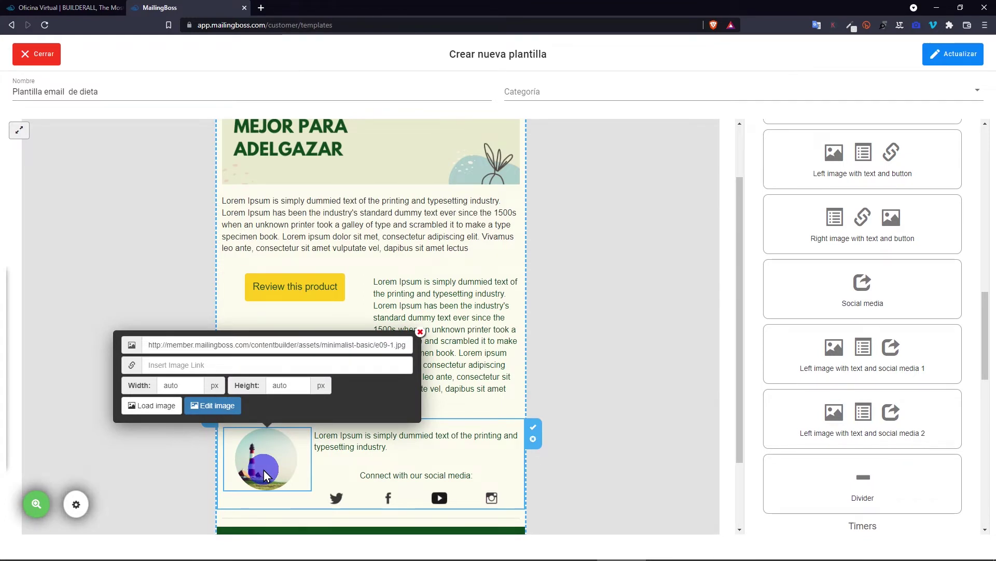
scroll(264, 469, "down", 2)
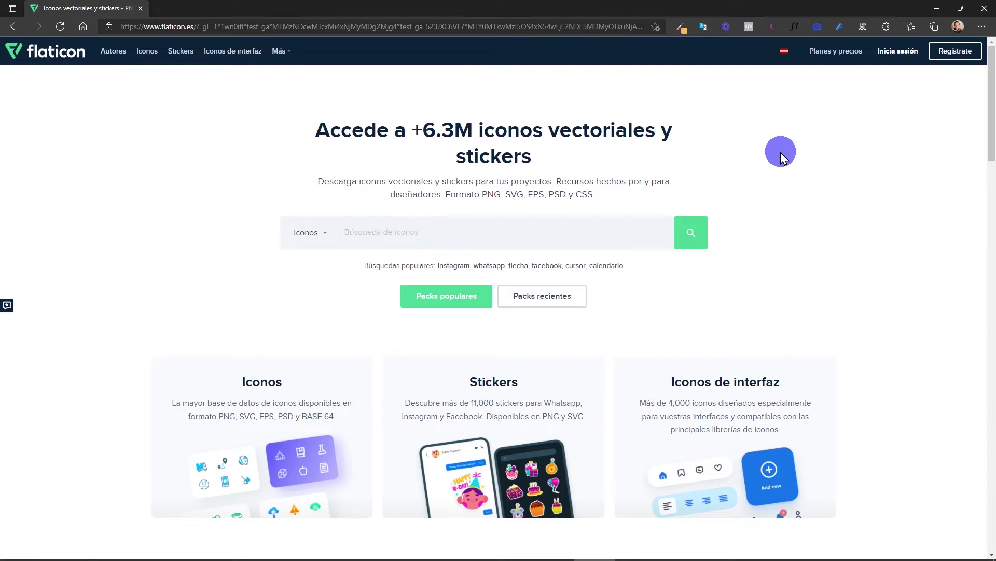
Search Flaticon for "like" icons and browse the results for a suitable thumbs-up icon.
left_click(394, 231)
type("like")
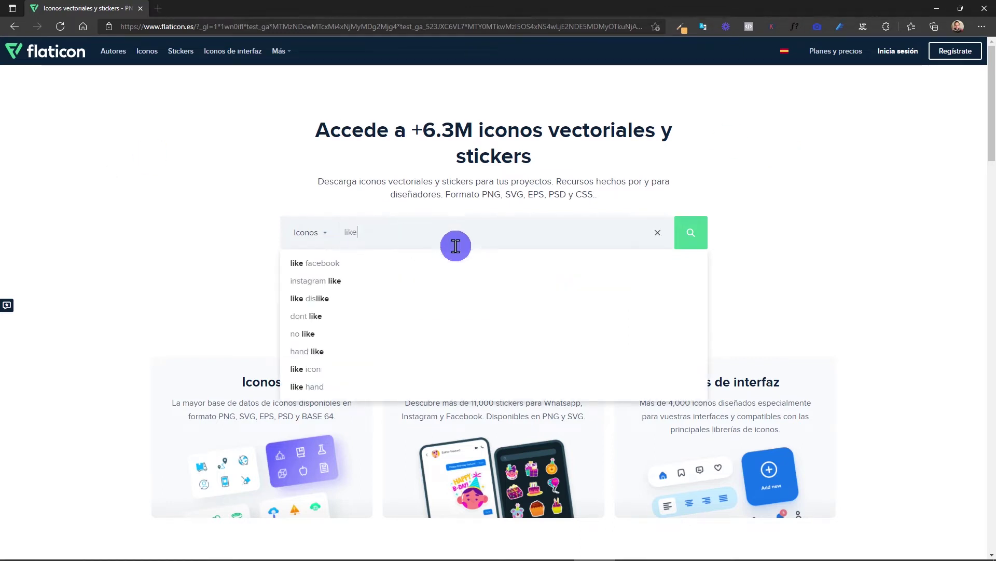
left_click(681, 233)
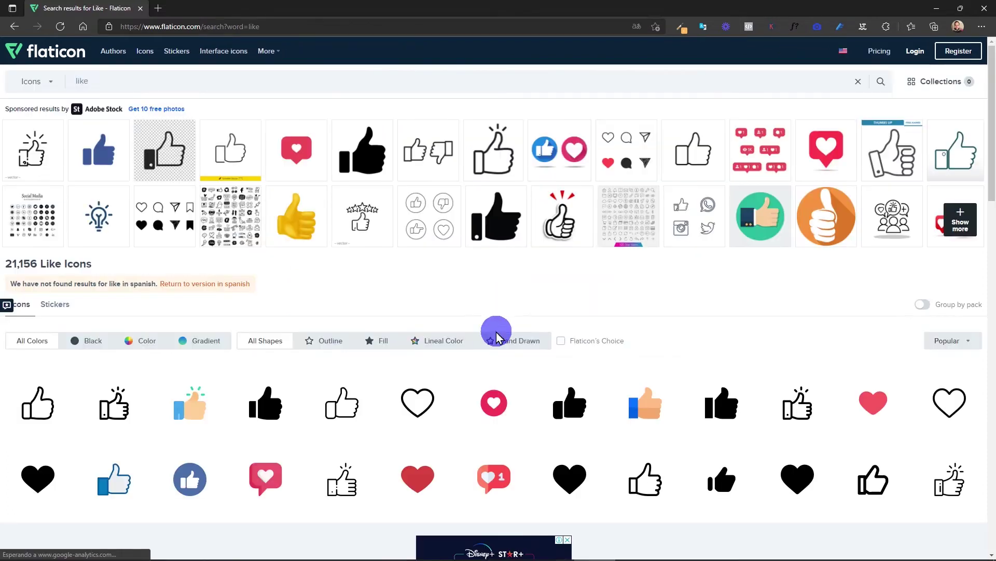
scroll(497, 332, "down", 5)
scroll(494, 344, "down", 5)
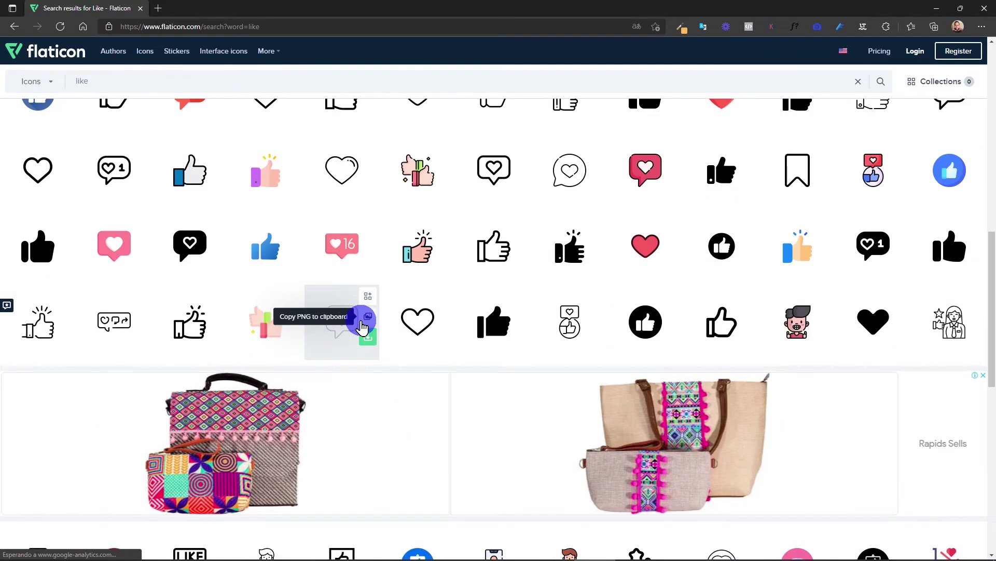
scroll(263, 452, "up", 4)
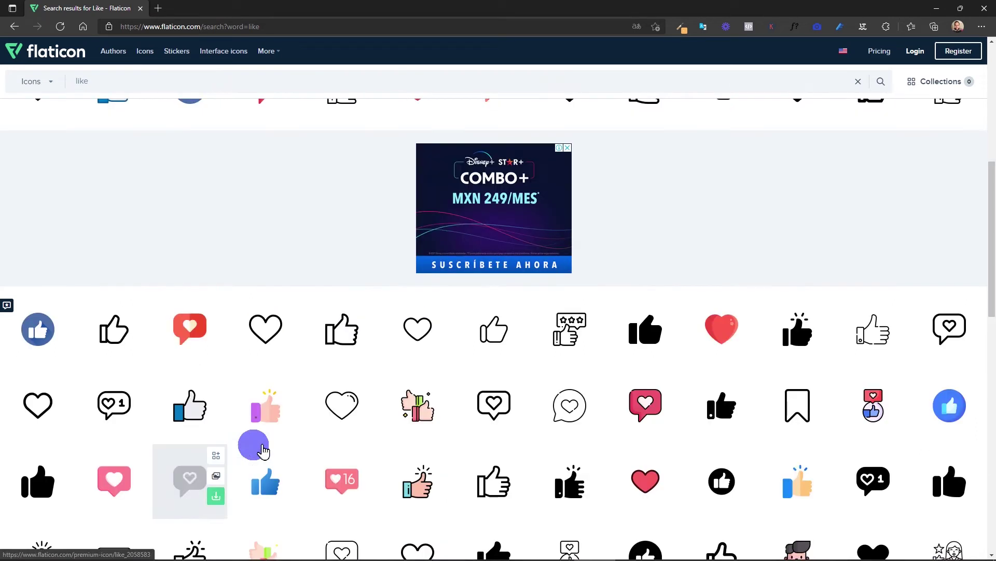
left_click(178, 405)
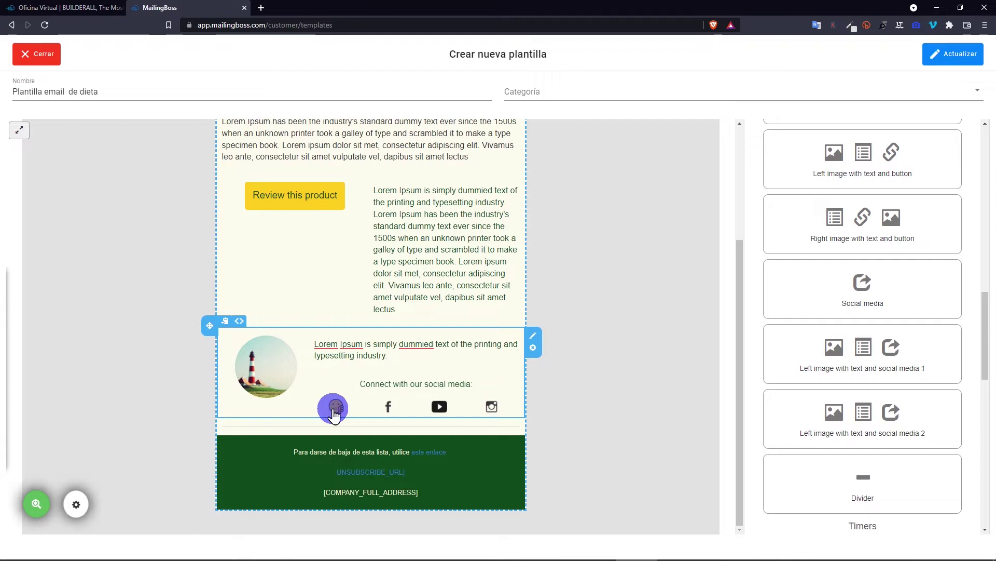
Replace the Facebook icon in the social media row with the "thinking emoji" image file.
left_click(388, 406)
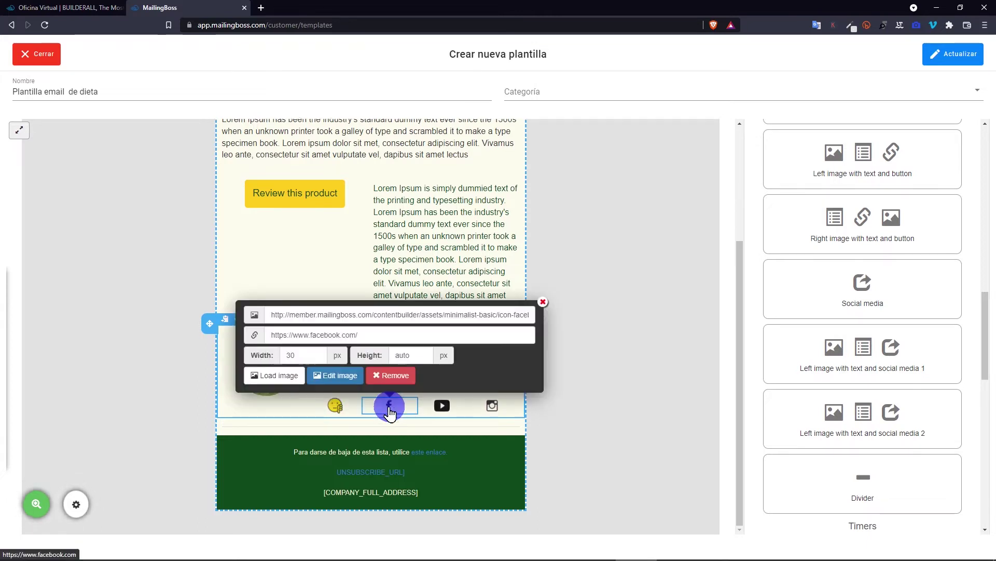
left_click(268, 378)
left_click(302, 179)
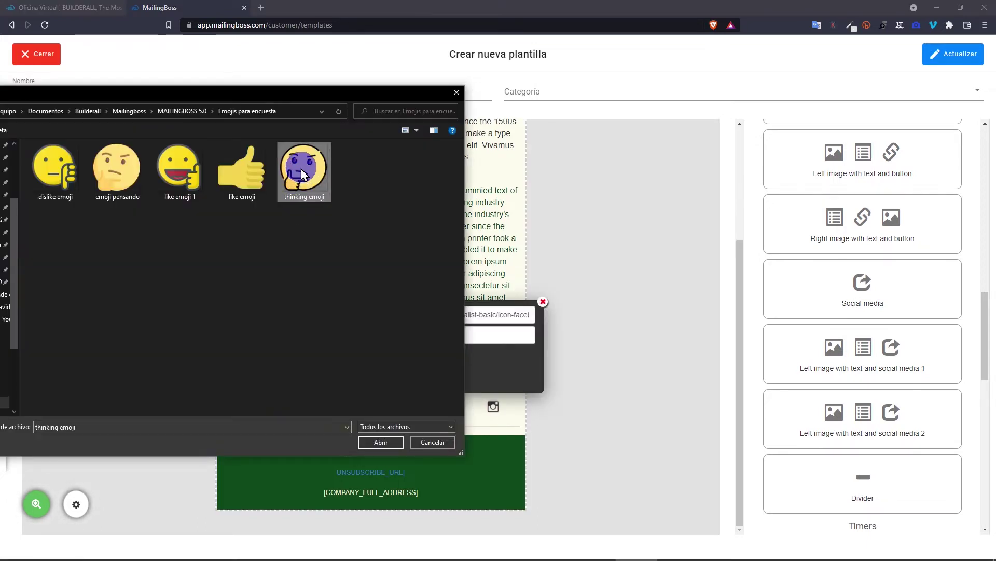
left_click(382, 442)
Replace the YouTube icon with the "like emoji 1" image file and remove the Instagram icon from the row.
left_click(438, 407)
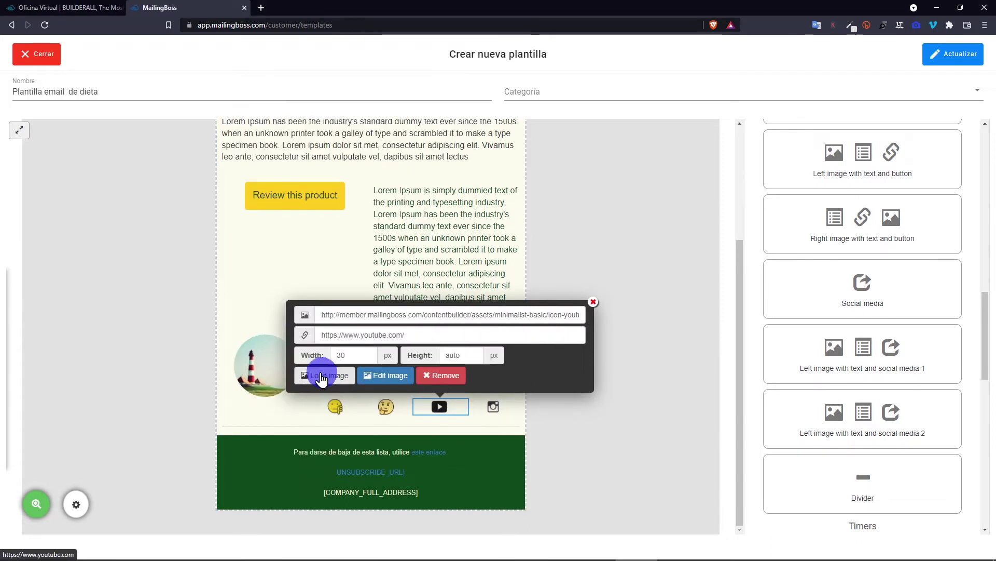
left_click(323, 377)
left_click(176, 174)
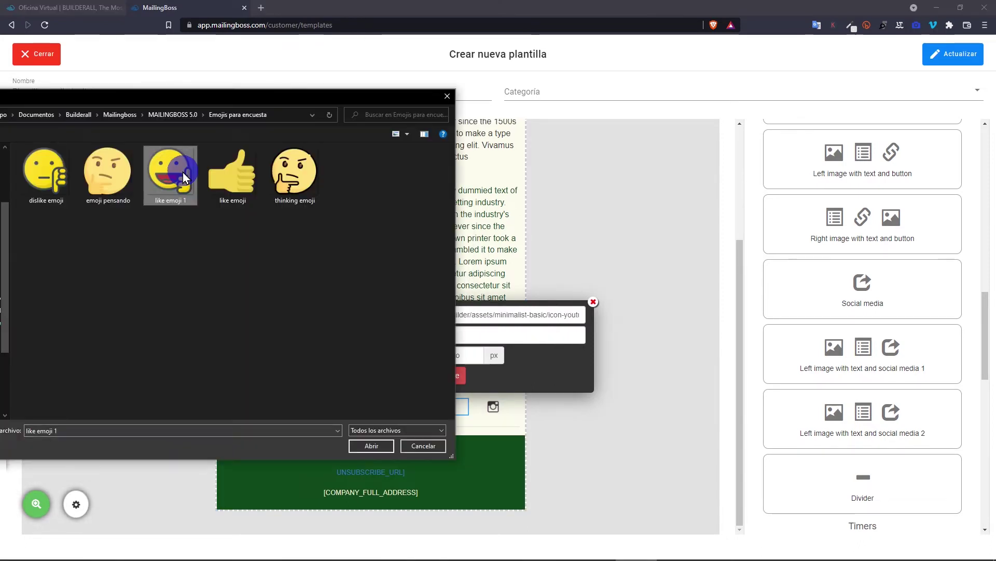
left_click(371, 445)
left_click(489, 405)
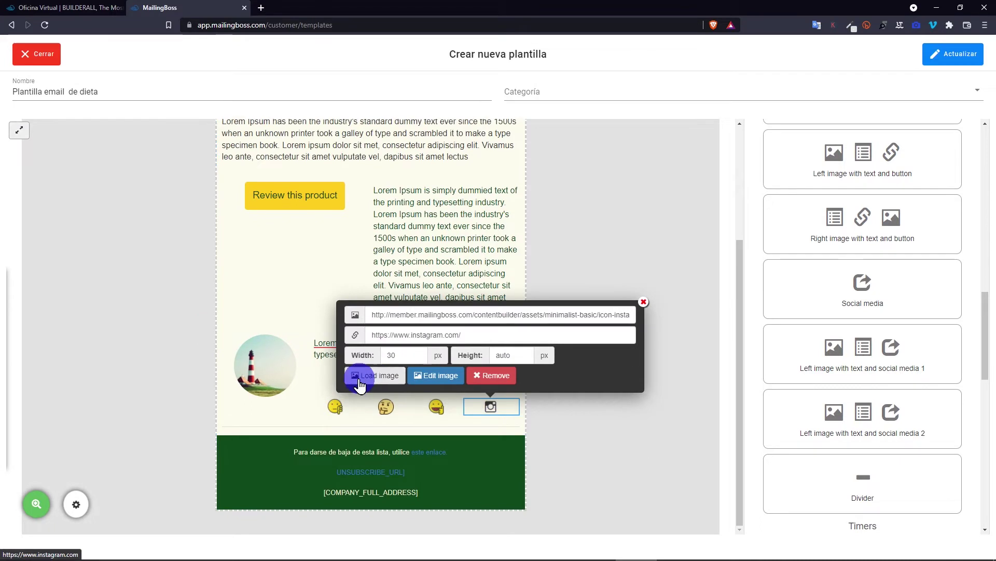
key("Delete")
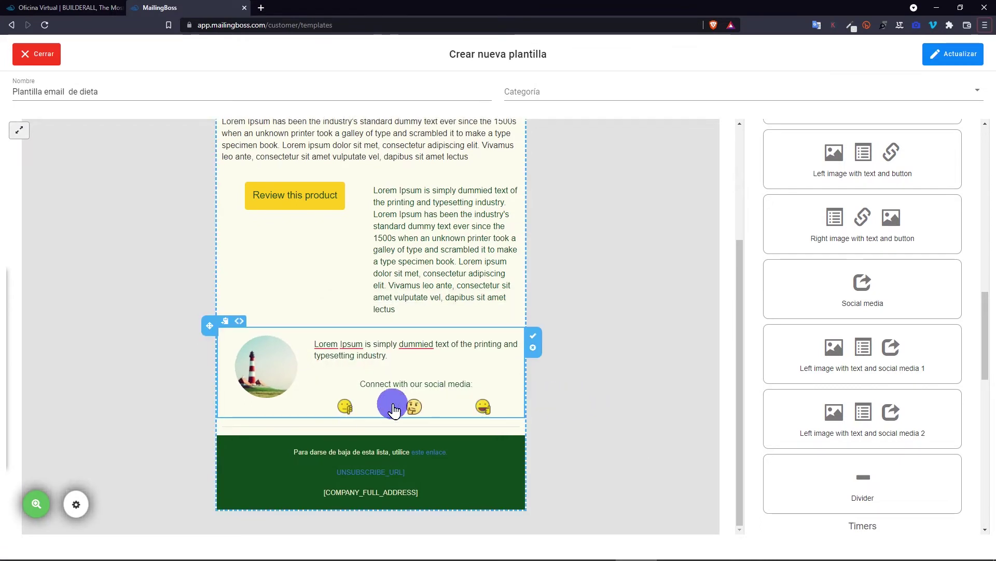
Switch to the Builderall office and launch the Constructor de Quiz application.
left_click(68, 8)
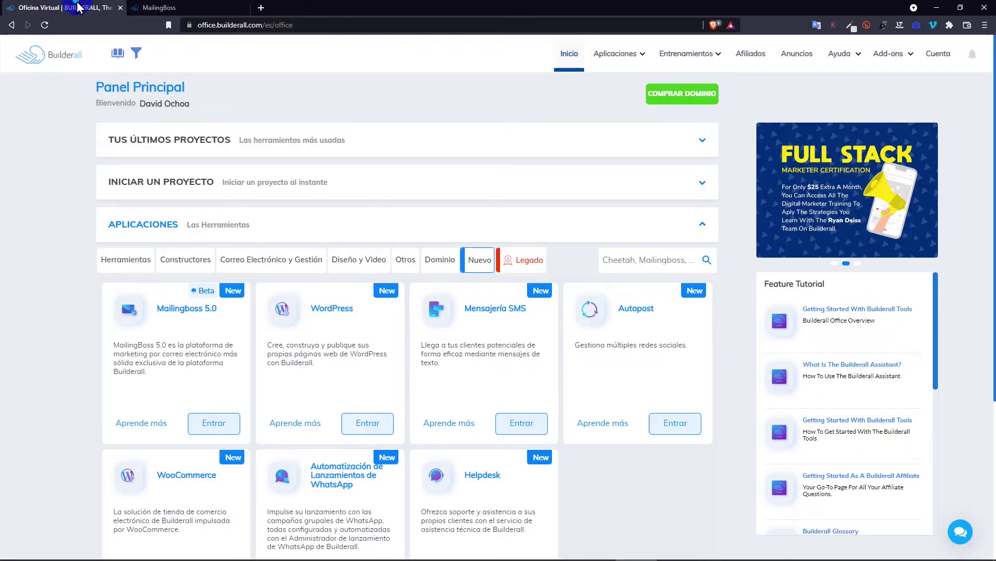
left_click(628, 58)
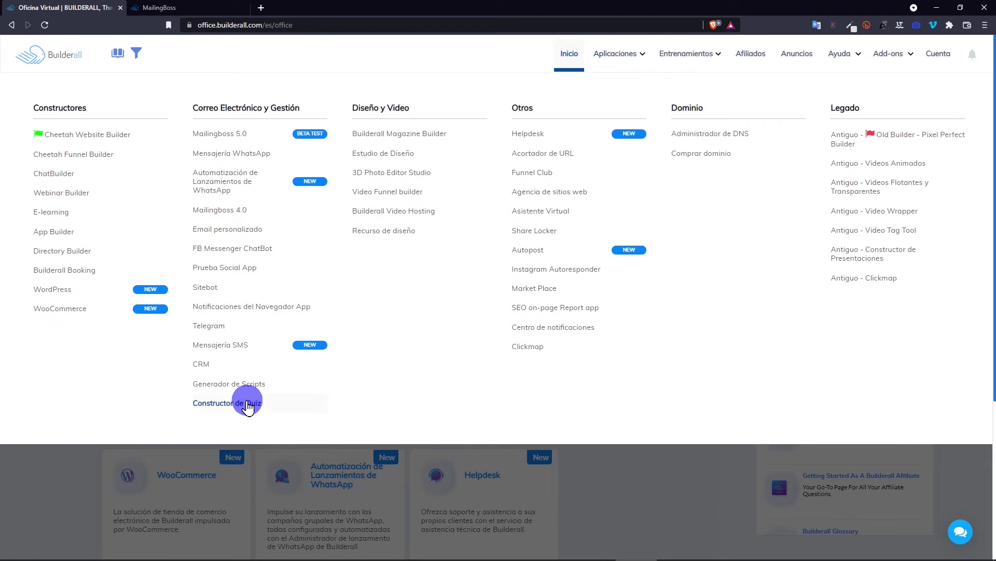
left_click(213, 410)
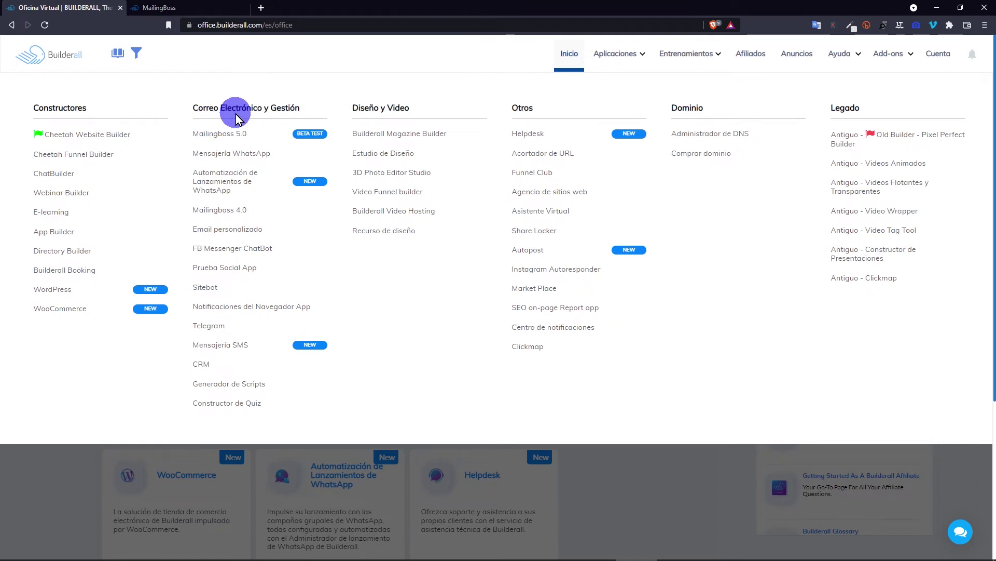
left_click(227, 402)
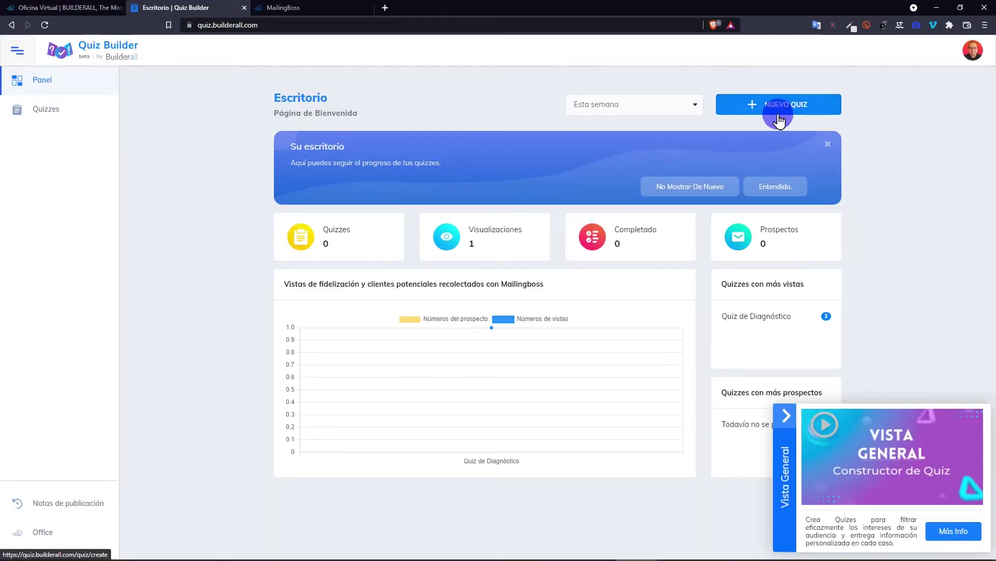
Create a new quiz named "Buen boletín".
left_click(771, 111)
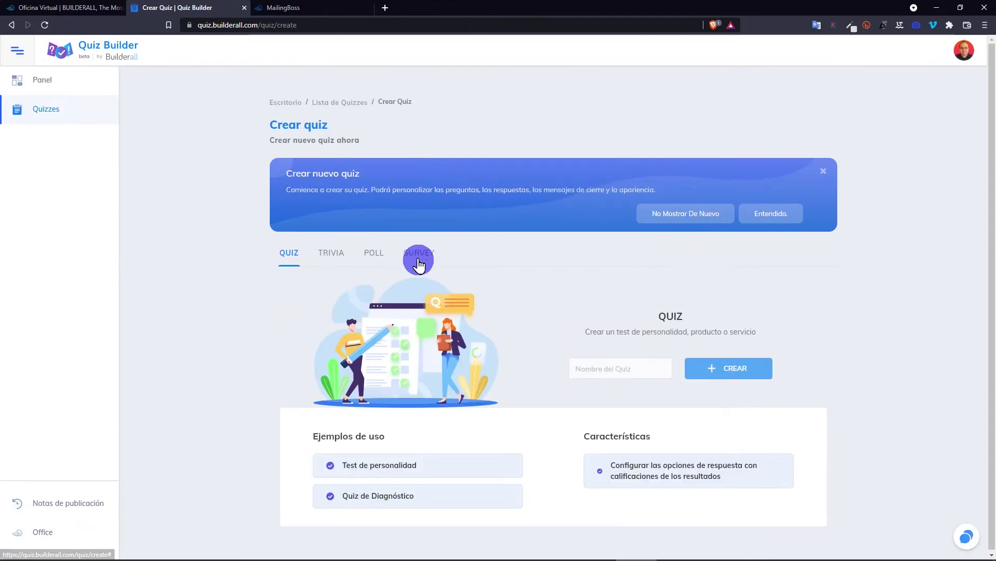
left_click(419, 259)
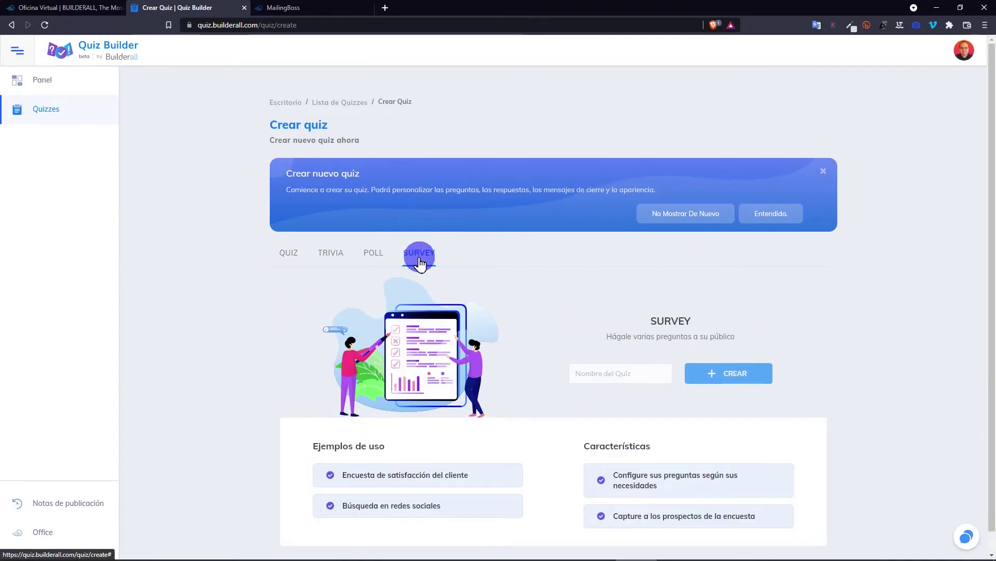
type("dilike newsletter")
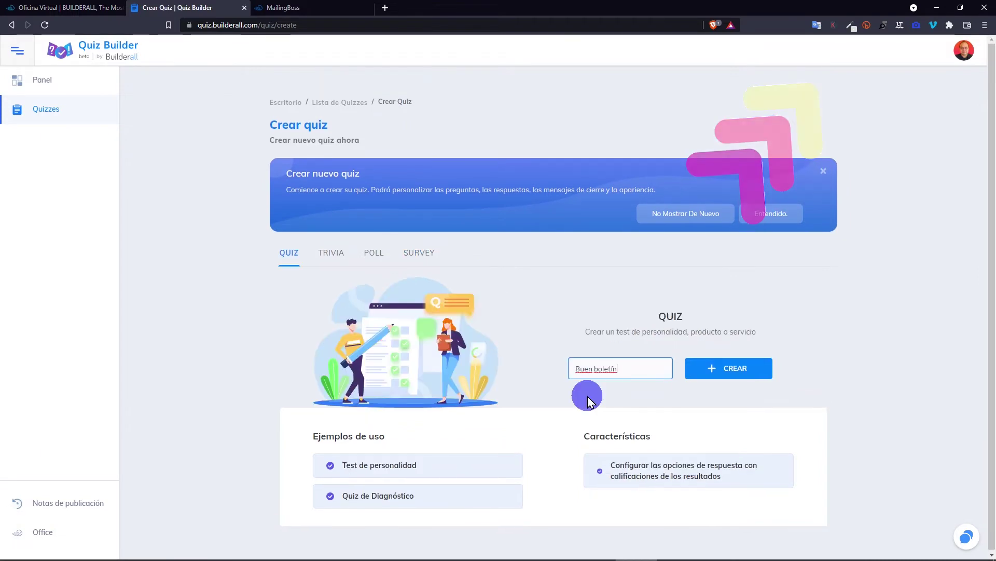
left_click(739, 372)
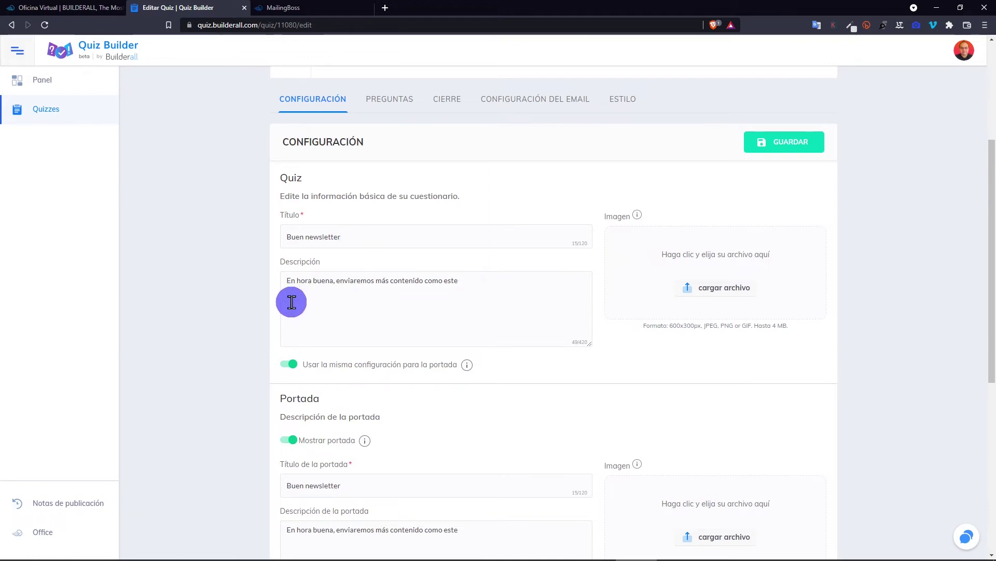
Review the quiz's question list and its closing message settings.
scroll(353, 296, "up", 1)
left_click(389, 153)
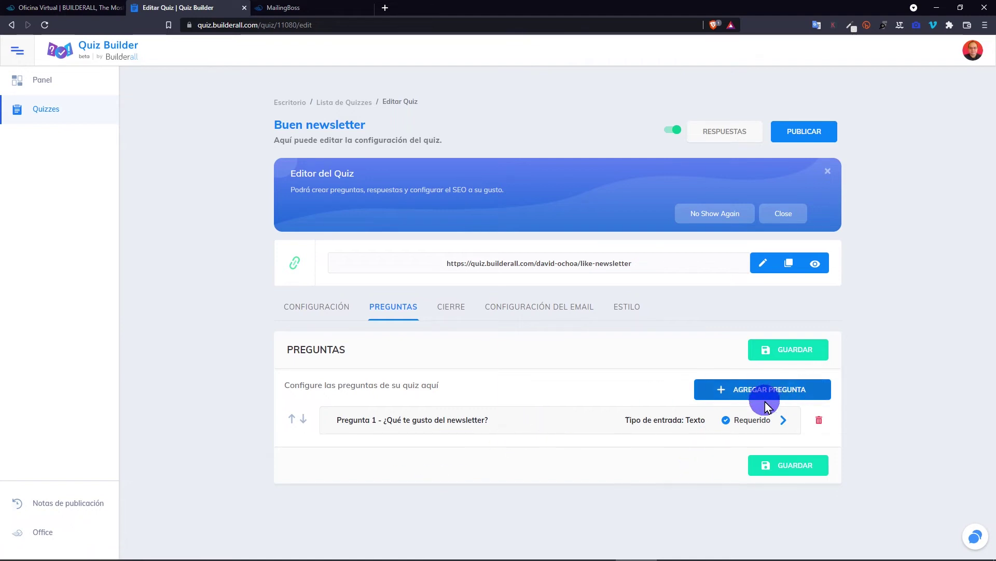
left_click(727, 390)
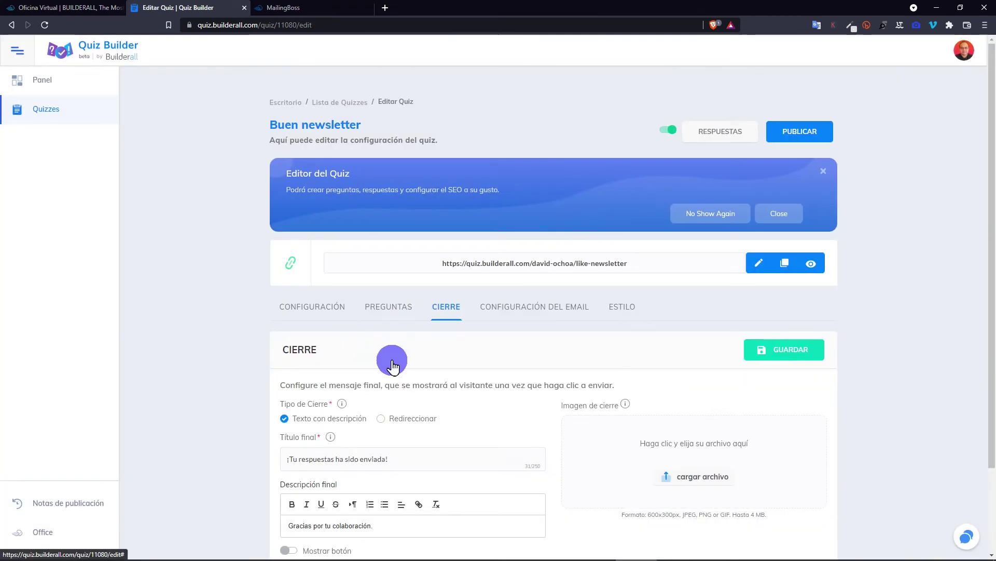
scroll(415, 359, "down", 2)
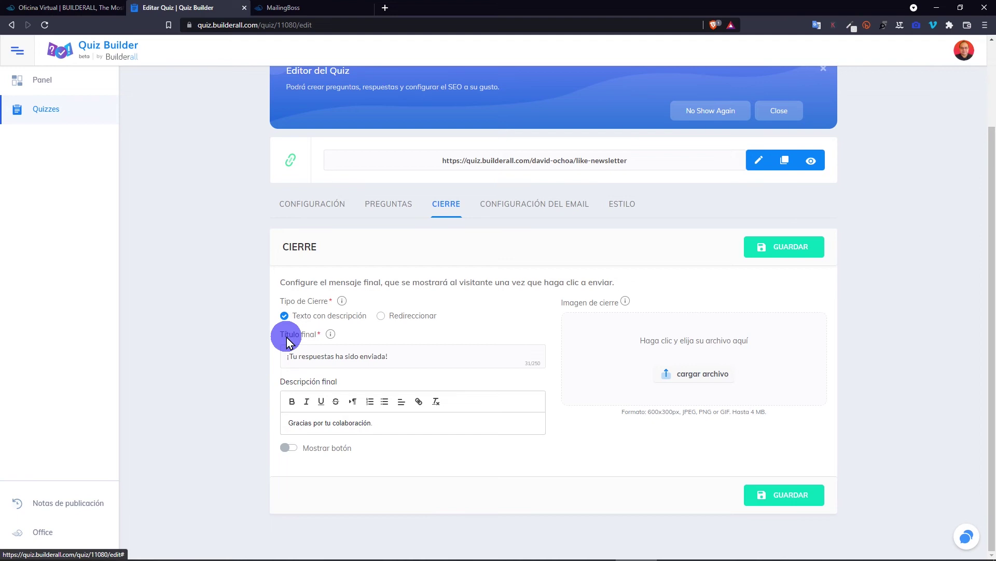
Copy the quiz's link and set it as the link of the like emoji in the MailingBoss email template.
left_click(784, 162)
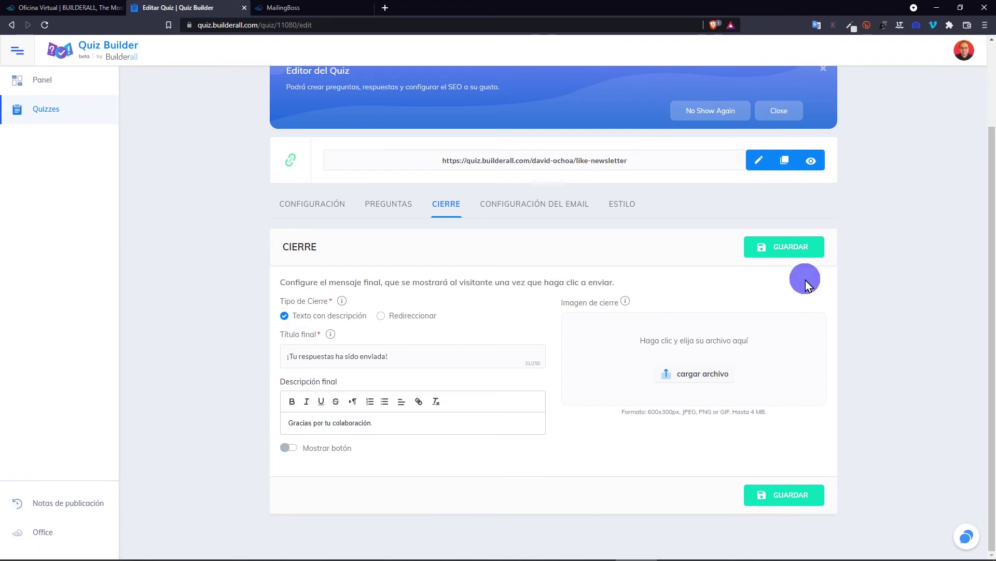
left_click(360, 8)
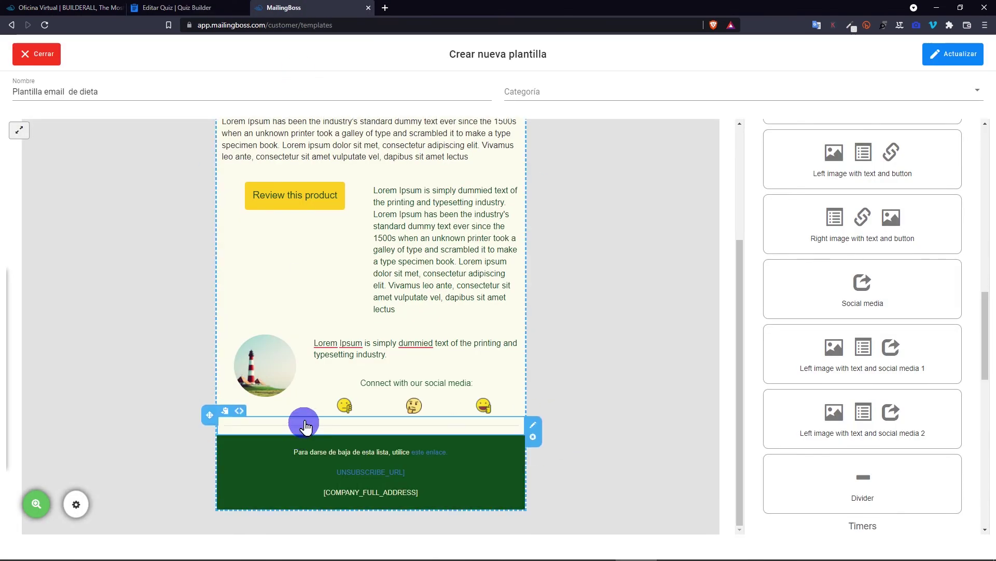
left_click(484, 408)
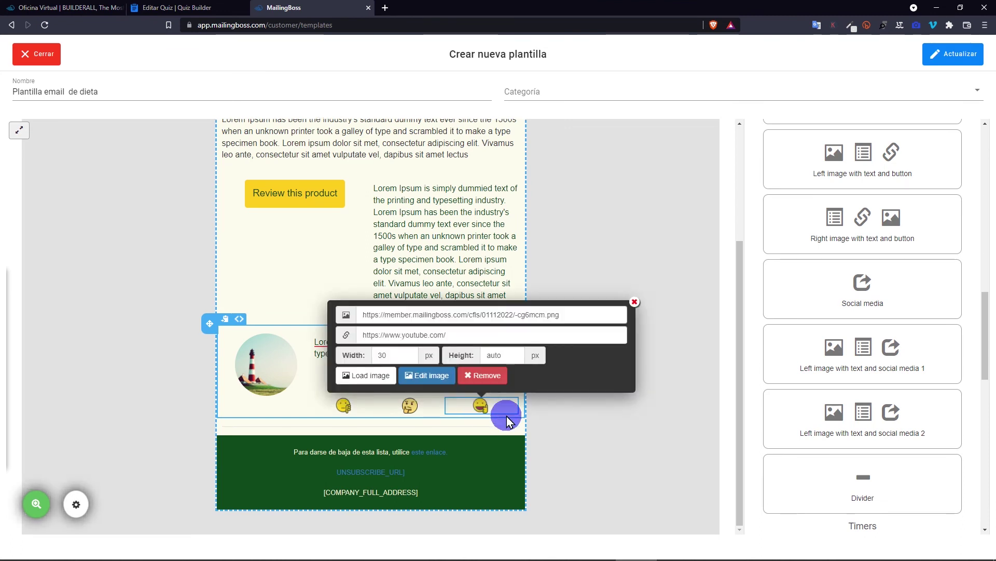
triple_click(463, 338)
key("ctrl+v")
Open the image link settings of the thinking emoji and of the dislike emoji.
left_click(442, 409)
left_click(413, 413)
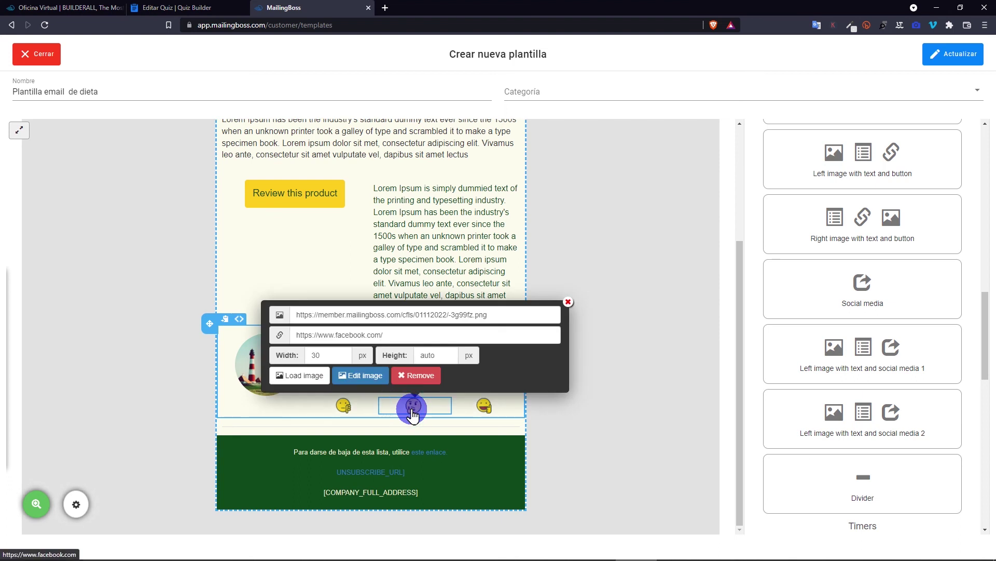
left_click(351, 415)
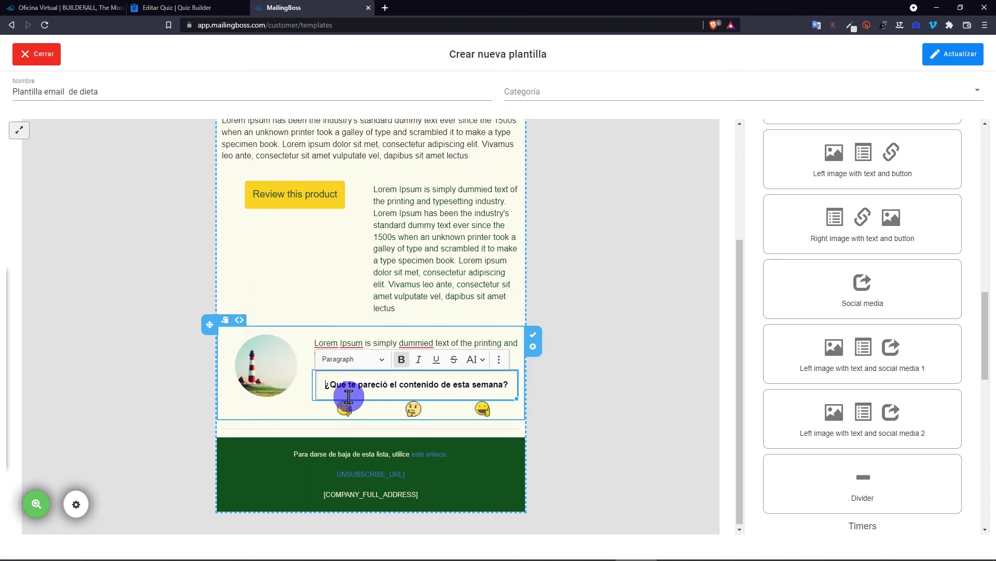